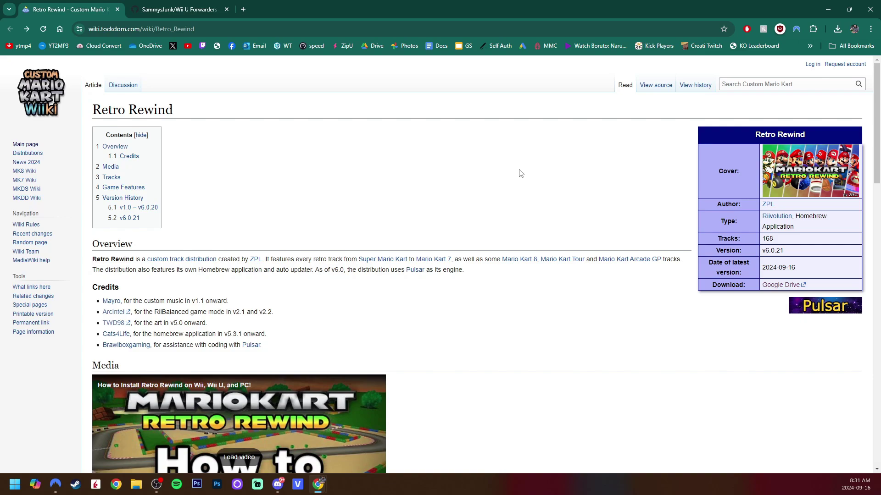
Open the Google Drive download for Retro Rewind v6.0.21 from the wiki article.
{"action": "left_click", "coordinate": [790, 287]}
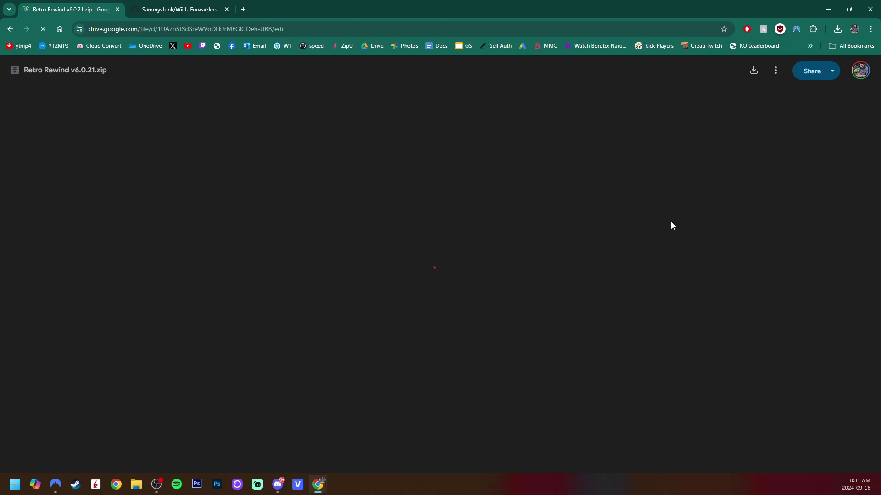
Download Retro Rewind v6.0.21.zip past the virus-scan warning, then close the Drive tabs.
{"action": "left_click", "coordinate": [403, 235]}
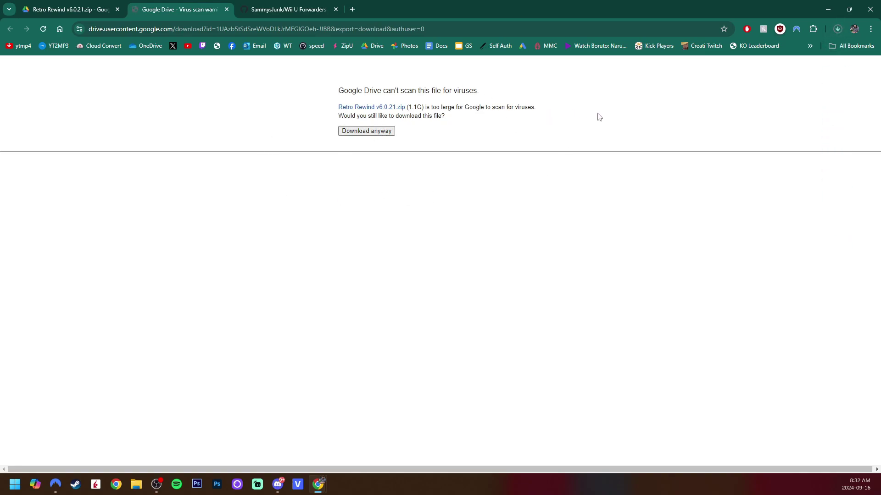
{"action": "key", "text": "ctrl+w"}
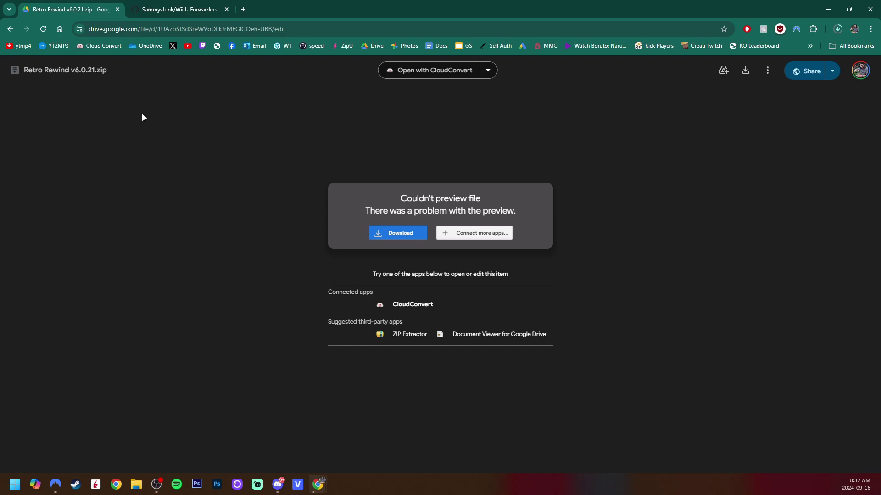
{"action": "left_click", "coordinate": [118, 9]}
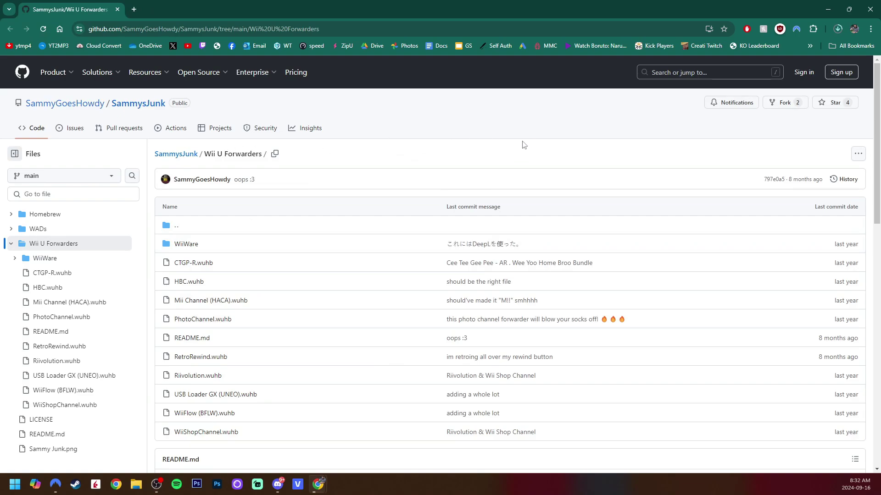
Open RetroRewind.wuhb in the Wii U Forwarders folder to download the forwarder.
{"action": "left_click", "coordinate": [206, 361]}
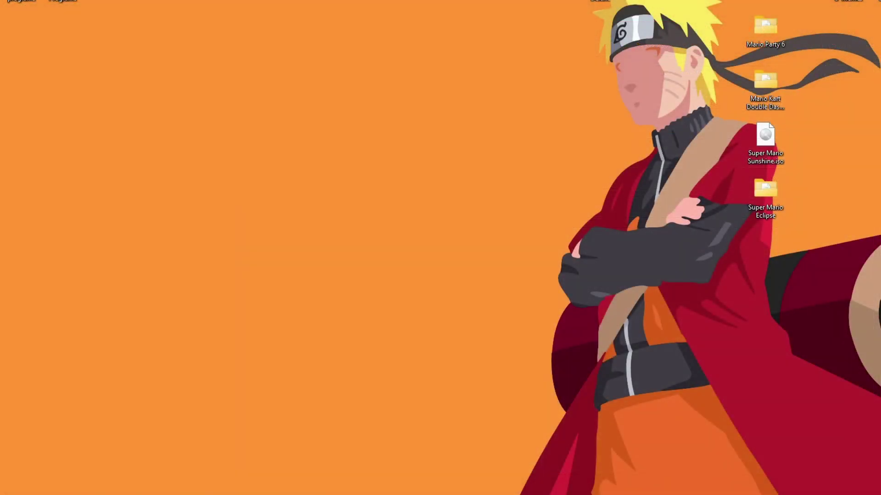
Copy the zip's apps, RetroRewind6 and riivolution folders onto the HITLIKE! (G:) drive root.
{"action": "left_click_drag", "start_coordinate": [0, 45], "coordinate": [747, 86]}
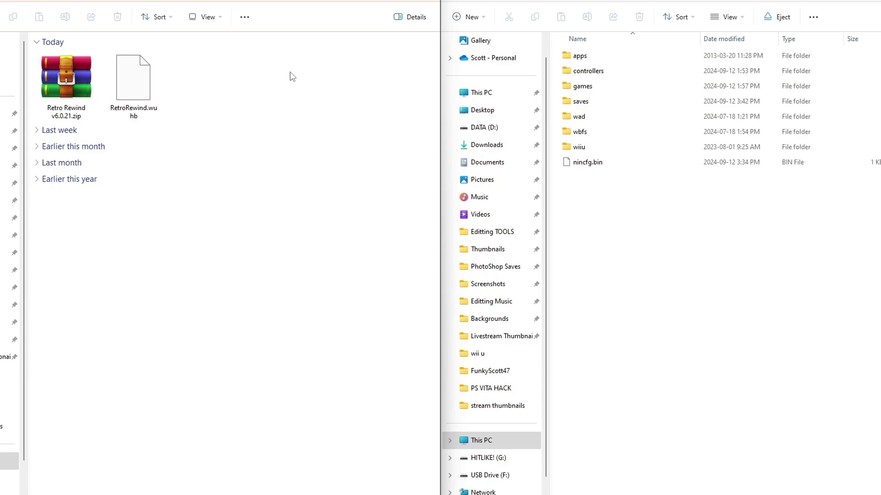
{"action": "double_click", "coordinate": [69, 89]}
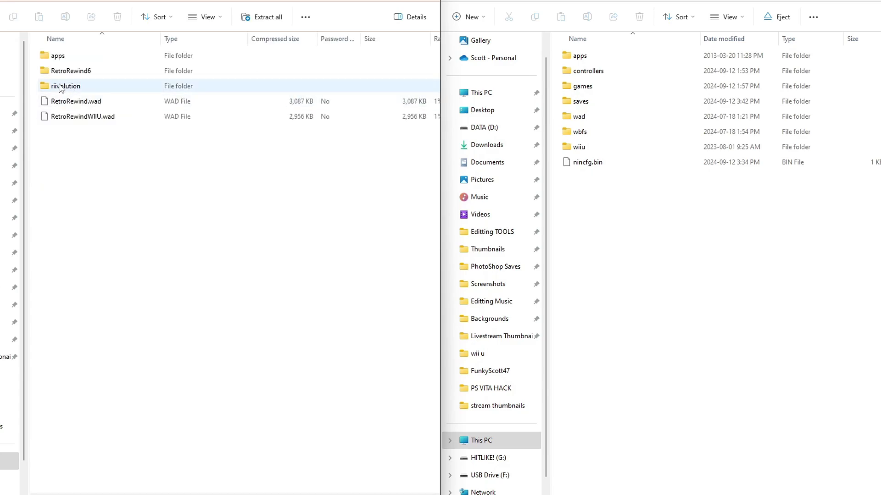
{"action": "left_click_drag", "start_coordinate": [35, 52], "coordinate": [642, 243]}
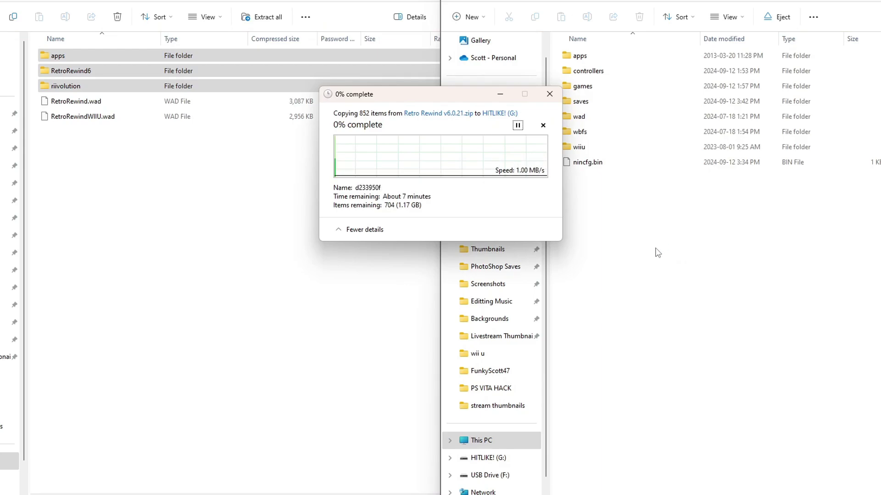
{"action": "left_click", "coordinate": [625, 239]}
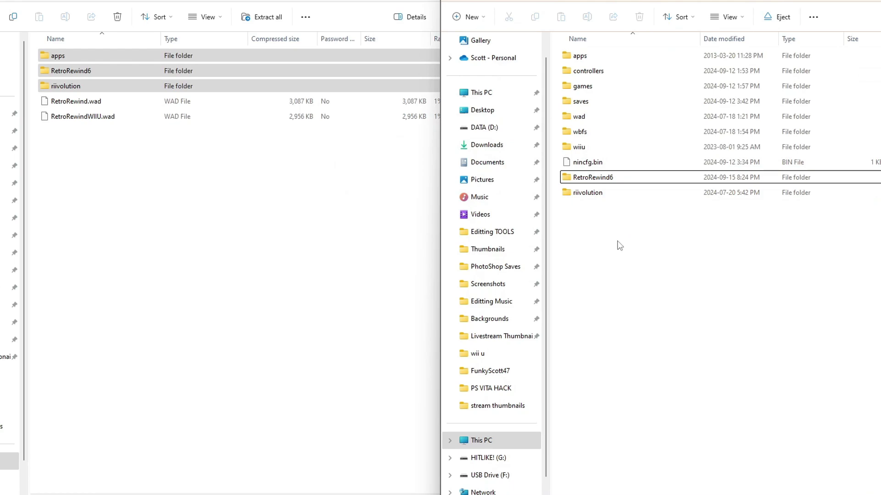
{"action": "mouse_move", "coordinate": [592, 121]}
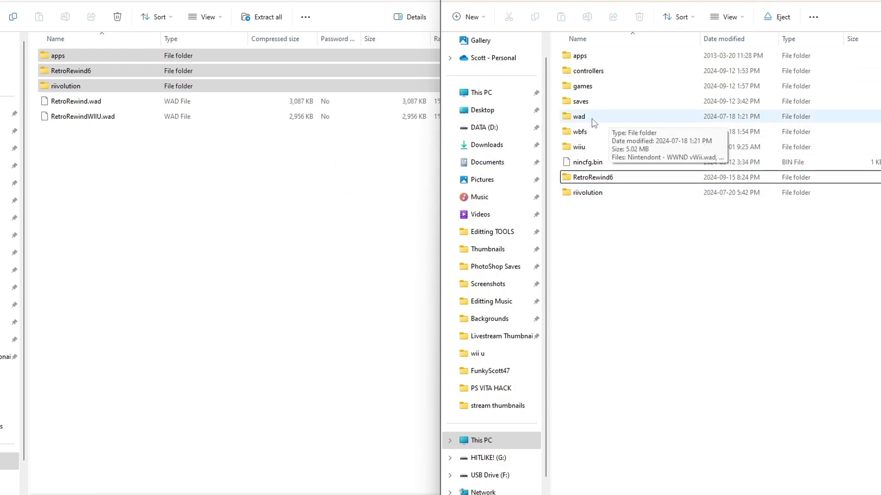
{"action": "double_click", "coordinate": [592, 118]}
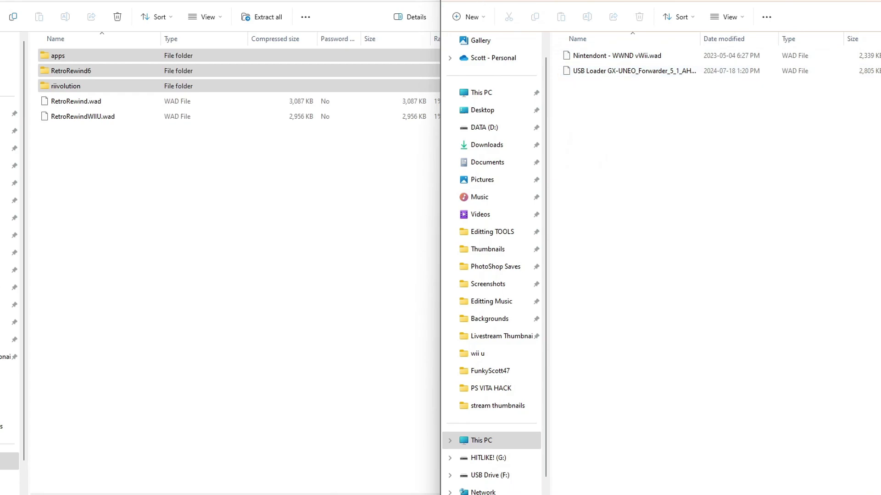
Copy RetroRewindWIIU.wad from the zip into the G: drive's wad folder.
{"action": "key", "text": "alt+Left"}
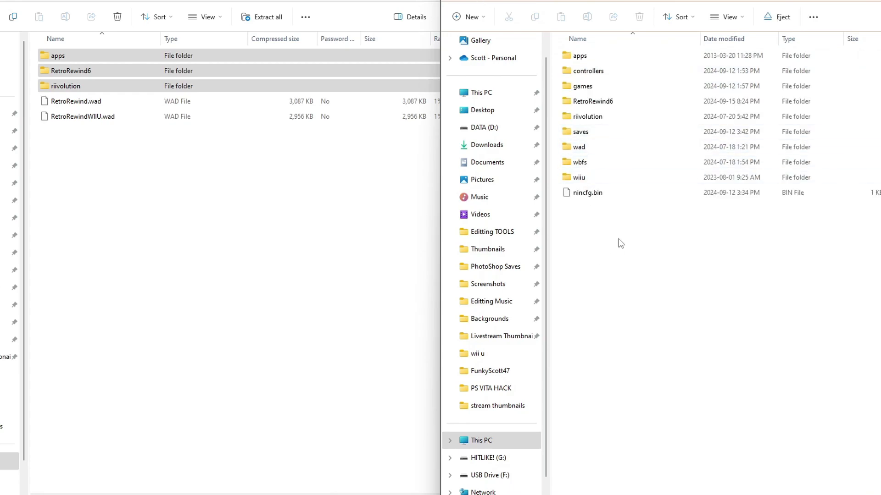
{"action": "left_click", "coordinate": [344, 151]}
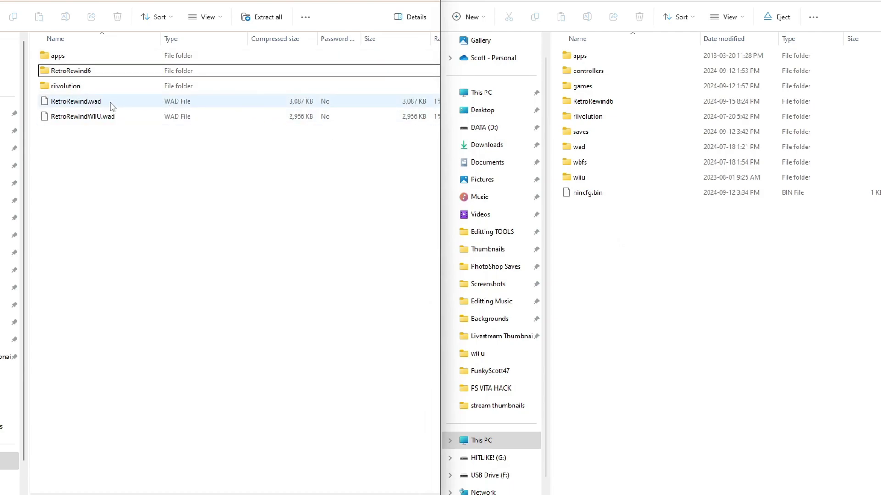
{"action": "left_click", "coordinate": [94, 103]}
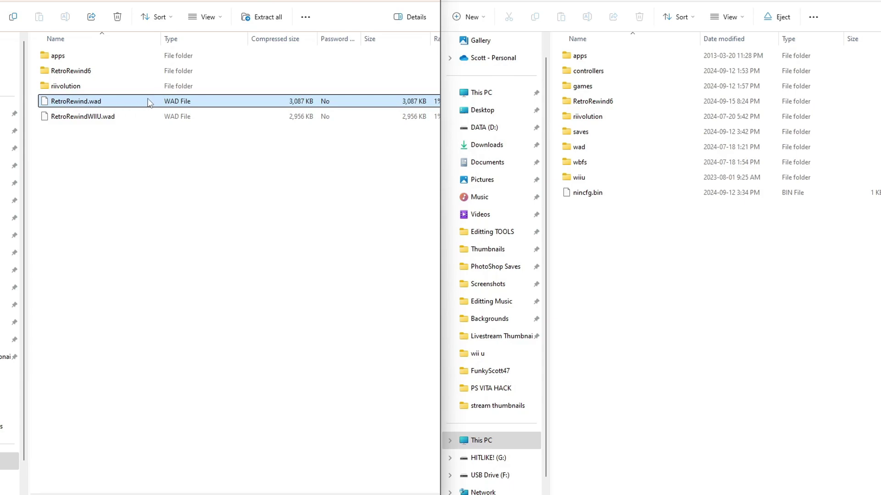
{"action": "left_click", "coordinate": [104, 117]}
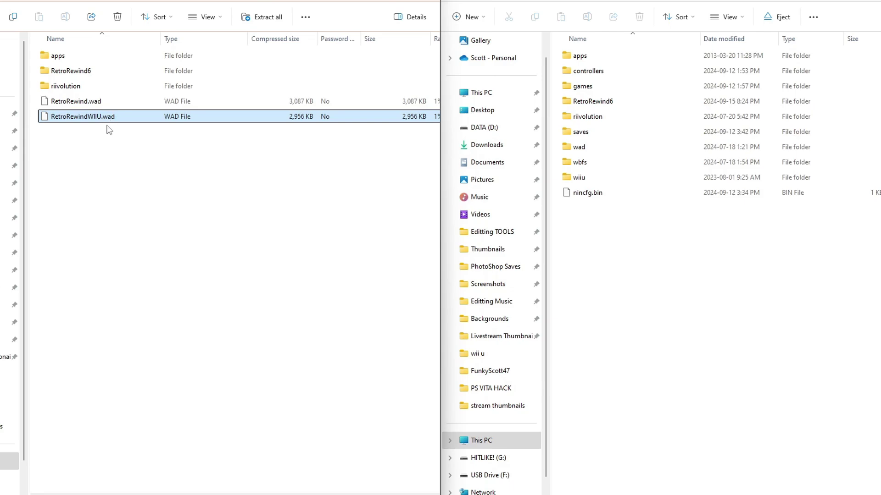
{"action": "left_click_drag", "start_coordinate": [75, 118], "coordinate": [605, 149]}
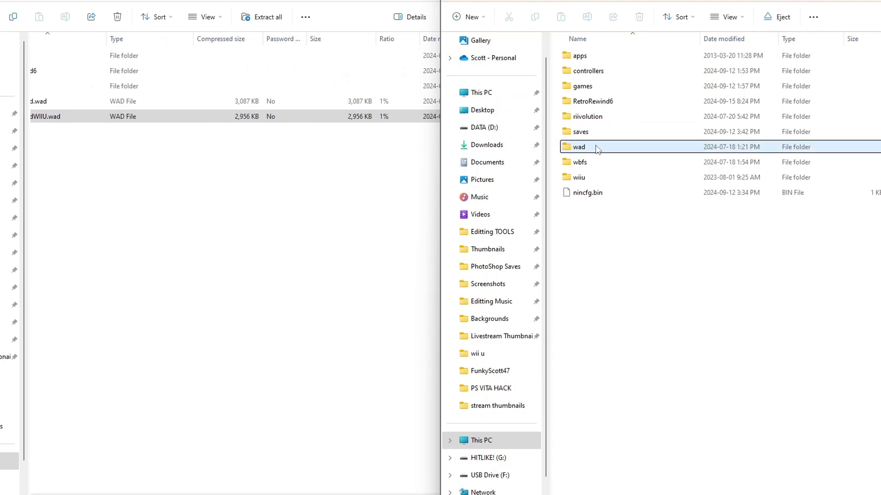
Move the Nintendont and USB Loader GX WADs into a new 'used' subfolder.
{"action": "double_click", "coordinate": [597, 149]}
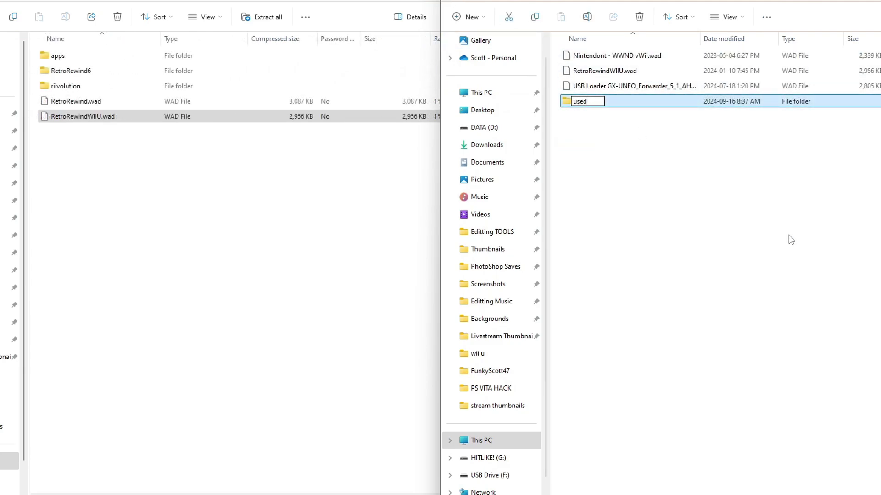
{"action": "key", "text": "Return"}
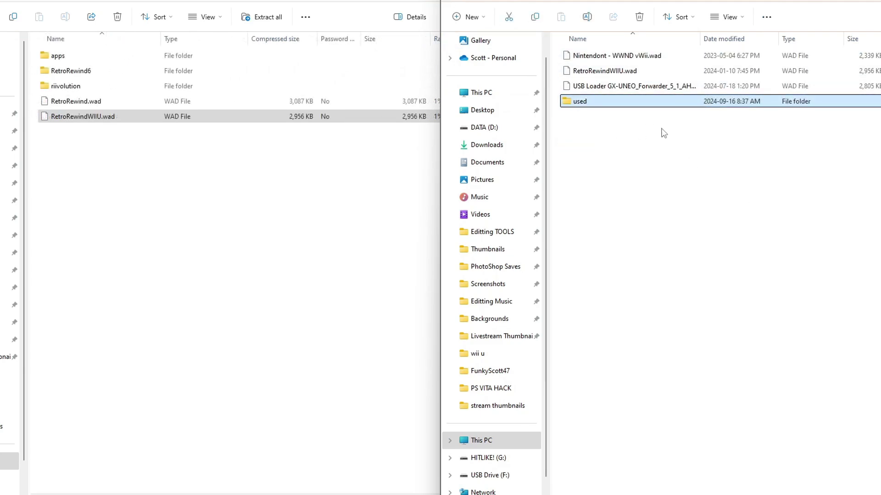
{"action": "left_click", "coordinate": [628, 59]}
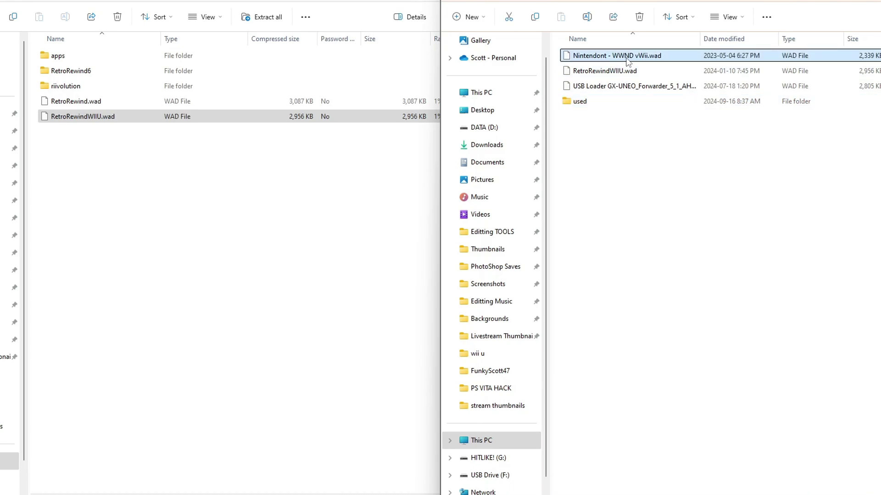
{"action": "left_click", "coordinate": [614, 88], "text": "ctrl"}
{"action": "left_click_drag", "start_coordinate": [614, 89], "coordinate": [615, 105]}
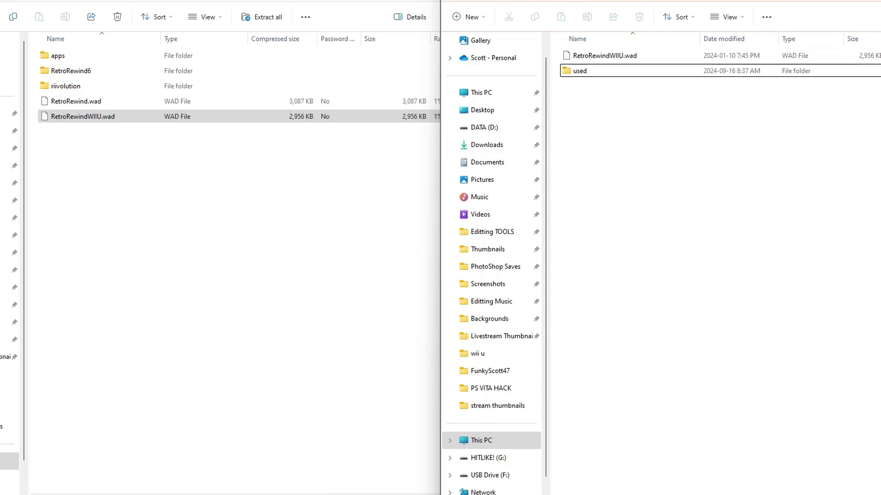
{"action": "key", "text": "alt+Up"}
{"action": "left_click", "coordinate": [246, 235]}
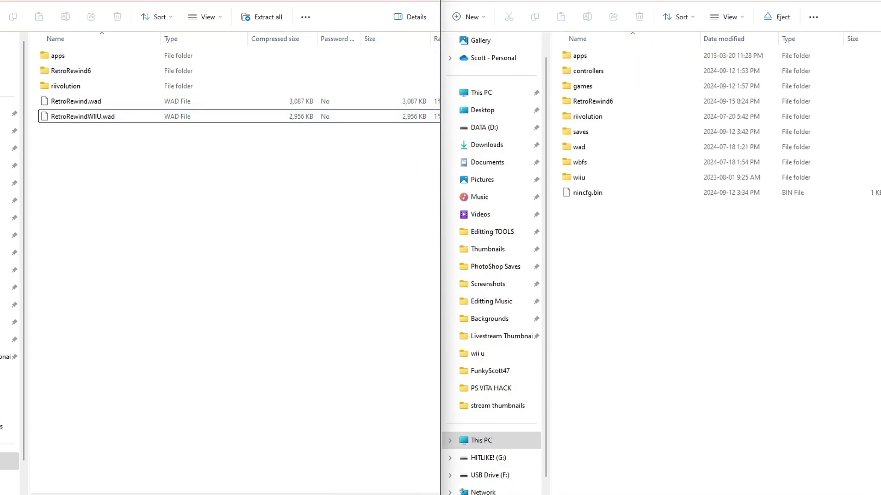
Delete the downloaded zip and copy RetroRewind.wuhb into G:\wiiu\apps without properties.
{"action": "key", "text": "alt+Up"}
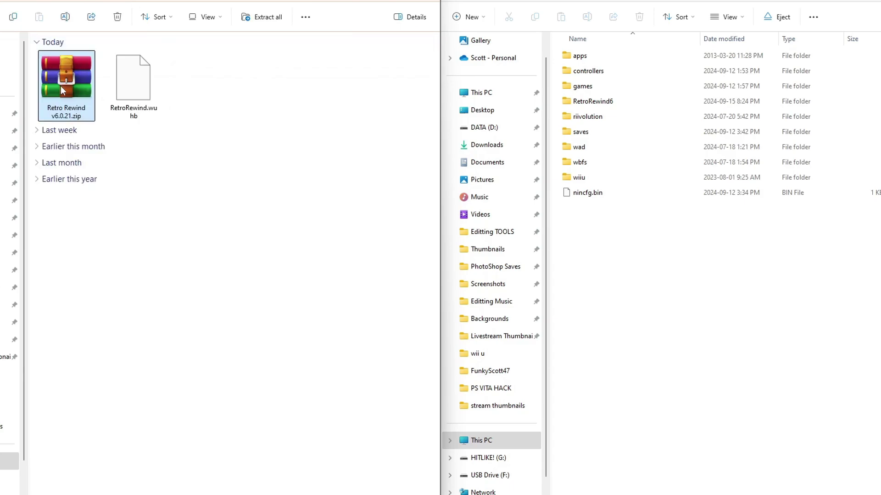
{"action": "key", "text": "Delete"}
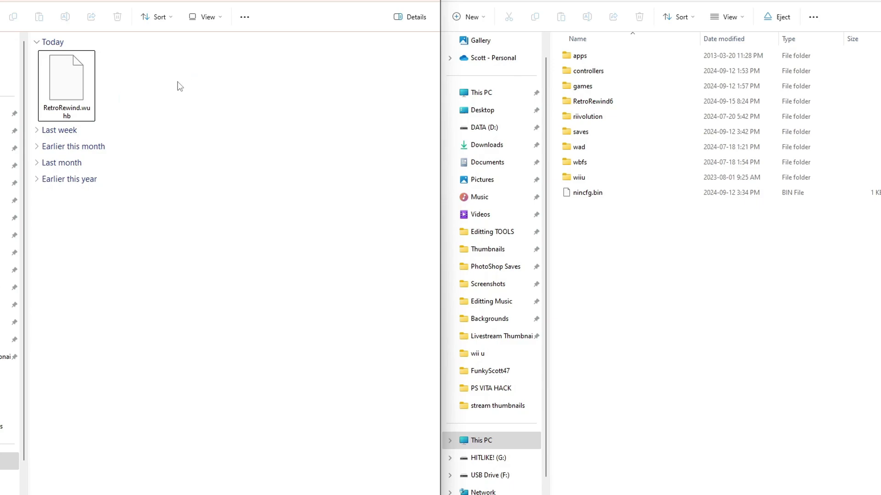
{"action": "left_click", "coordinate": [646, 208]}
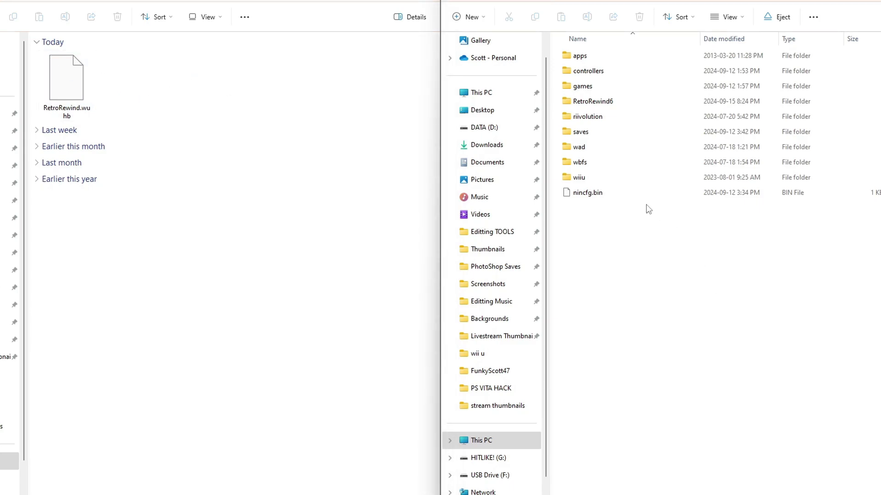
{"action": "double_click", "coordinate": [590, 177]}
{"action": "double_click", "coordinate": [605, 60]}
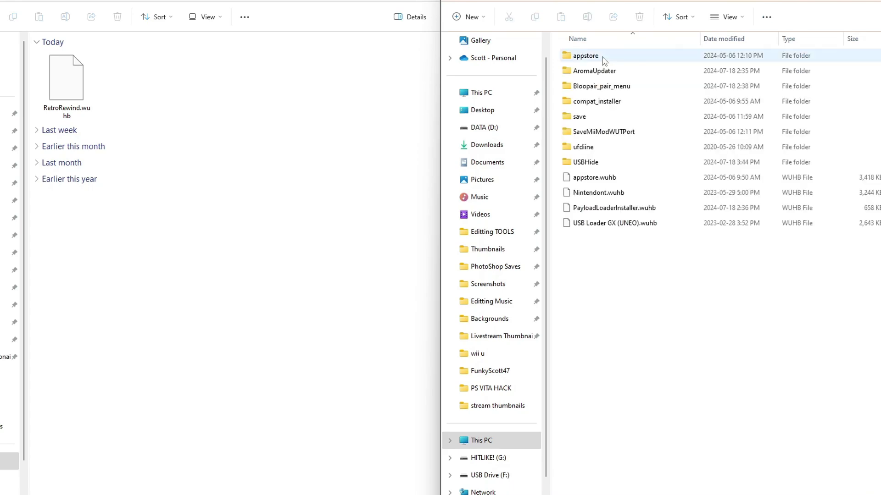
{"action": "left_click_drag", "start_coordinate": [66, 80], "coordinate": [631, 289]}
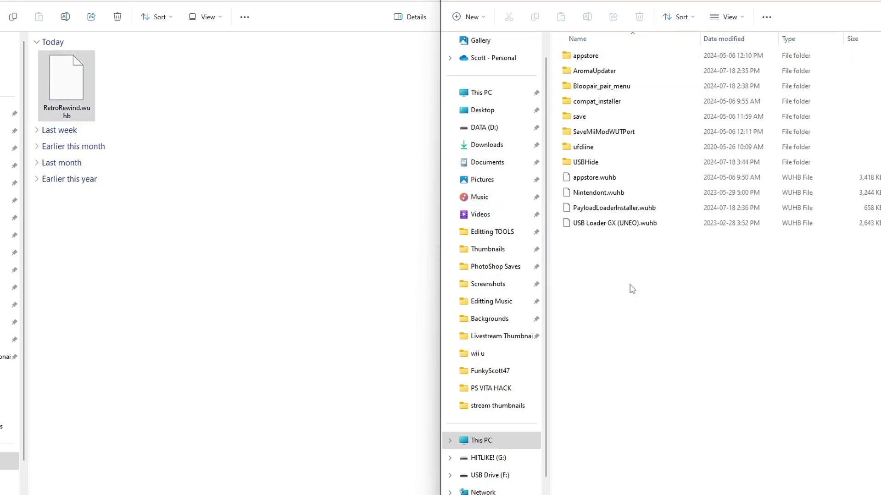
{"action": "left_click", "coordinate": [410, 191]}
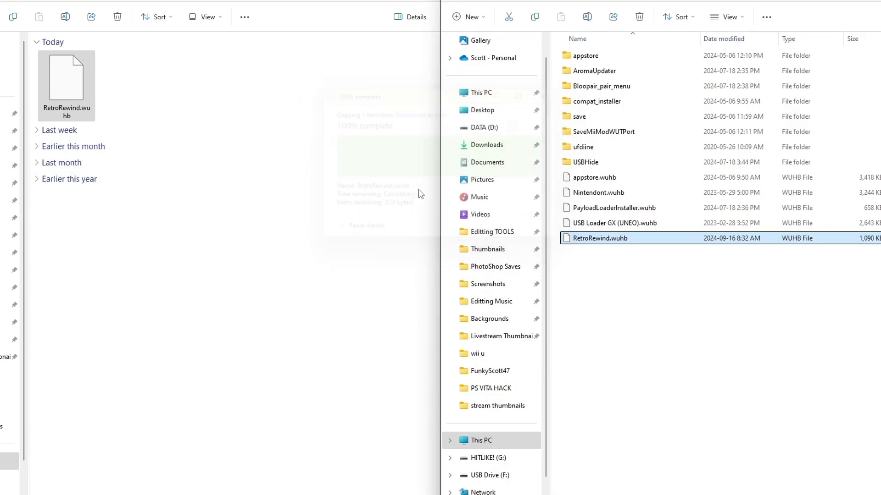
Delete the downloaded RetroRewind.wuhb and return to the G: drive root.
{"action": "left_click", "coordinate": [75, 92]}
{"action": "key", "text": "Delete"}
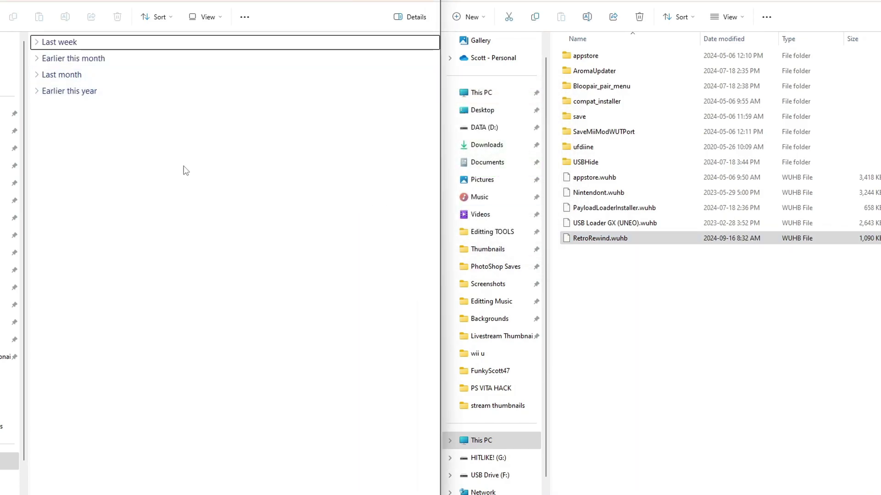
{"action": "key", "text": "alt+Up"}
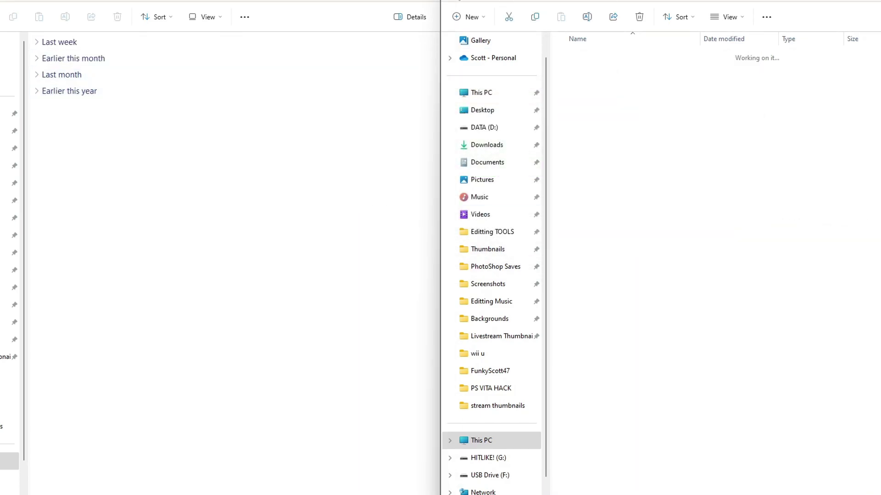
{"action": "key", "text": "alt+Up"}
{"action": "left_click", "coordinate": [622, 293]}
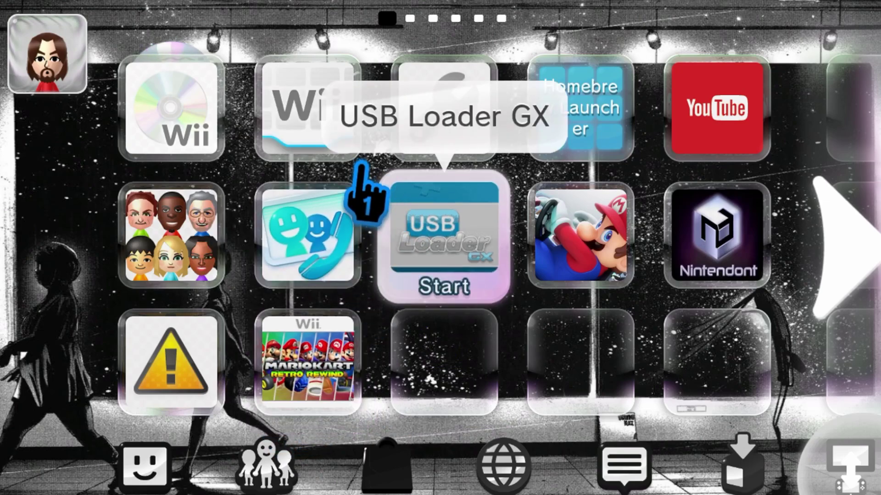
Start the Wii Menu (vWii) with the display set to TV Only.
{"action": "left_click", "coordinate": [297, 139]}
{"action": "left_click", "coordinate": [233, 177]}
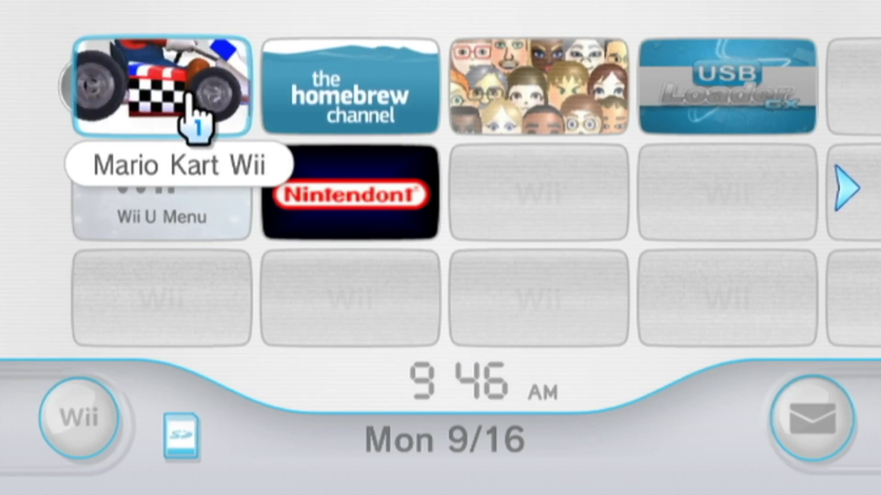
Start the Homebrew Channel and load Retro Rewind from the apps' second page.
{"action": "left_click", "coordinate": [378, 85]}
{"action": "left_click", "coordinate": [639, 424]}
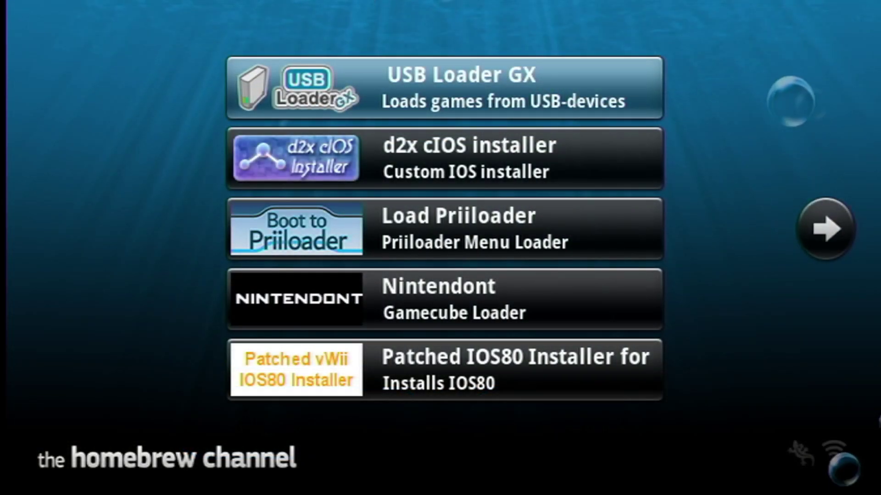
{"action": "key", "text": "Right"}
{"action": "key", "text": "Down"}
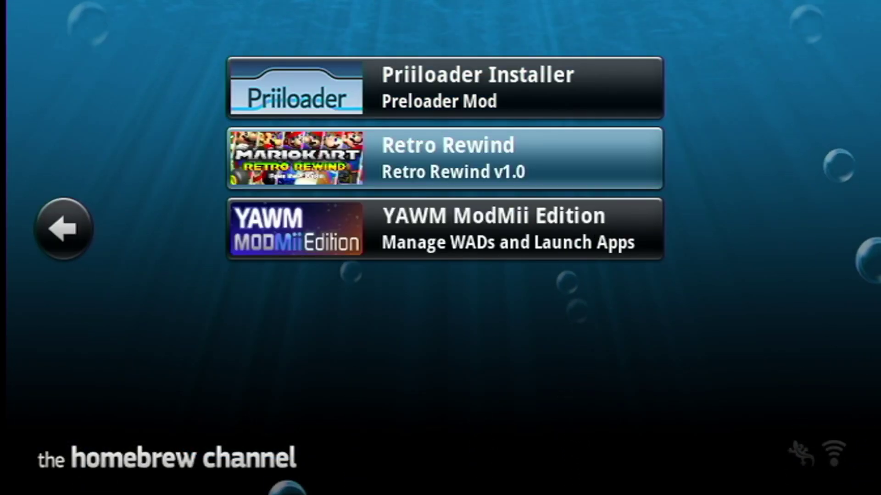
{"action": "key", "text": "Return"}
{"action": "key", "text": "Left"}
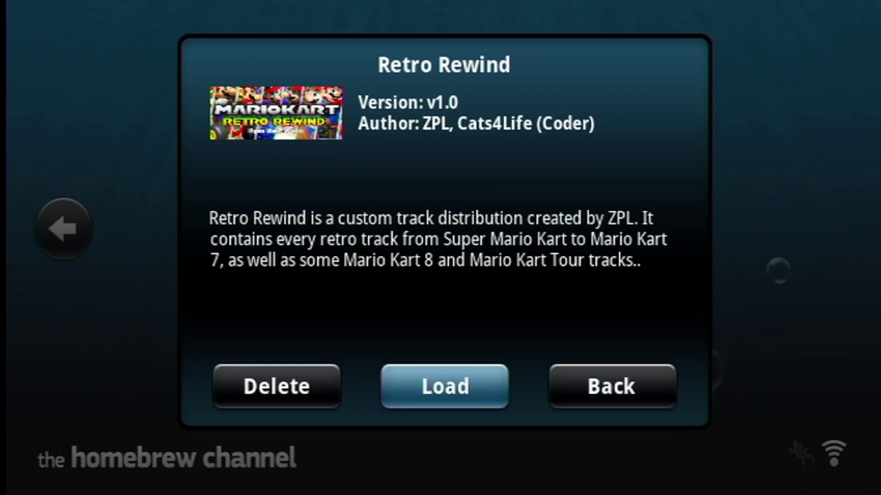
{"action": "key", "text": "Return"}
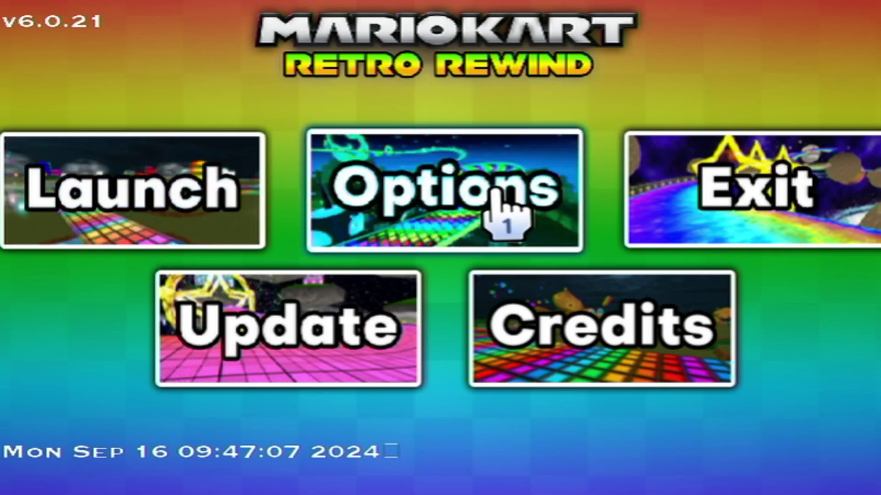
View the Retro Rewind options, go back, and exit to the Homebrew Channel.
{"action": "left_click", "coordinate": [515, 207]}
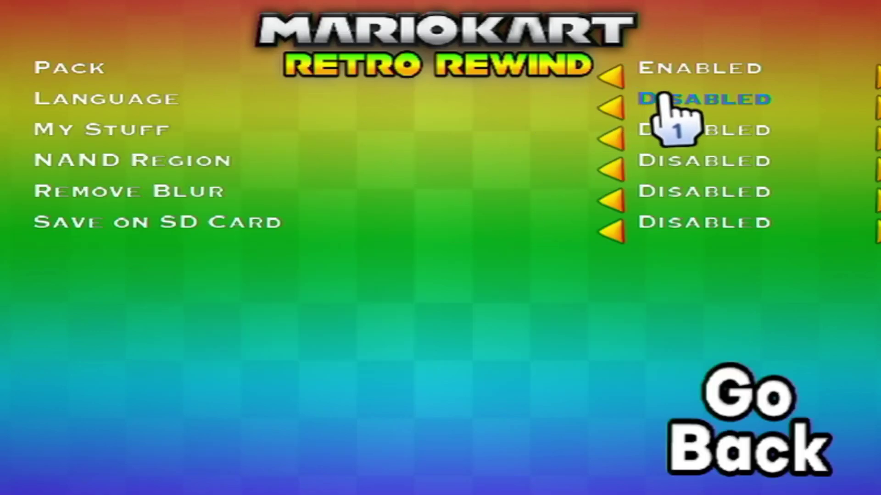
{"action": "left_click", "coordinate": [710, 395]}
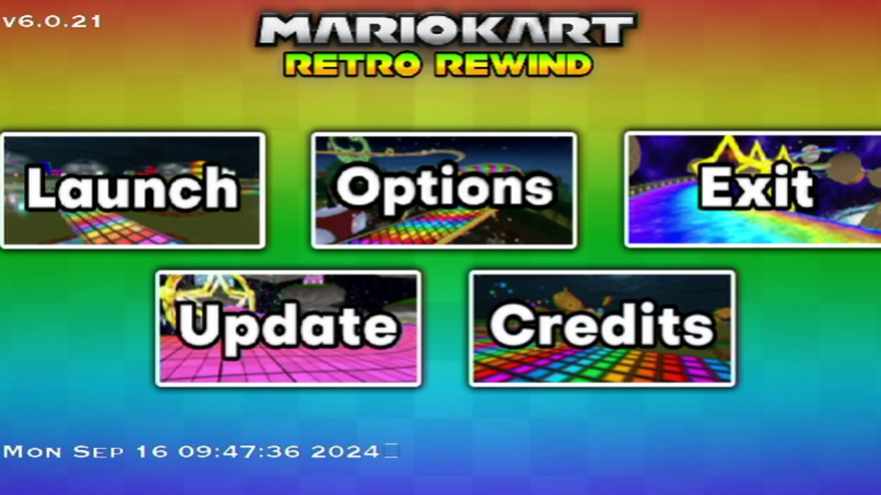
{"action": "left_click", "coordinate": [773, 198]}
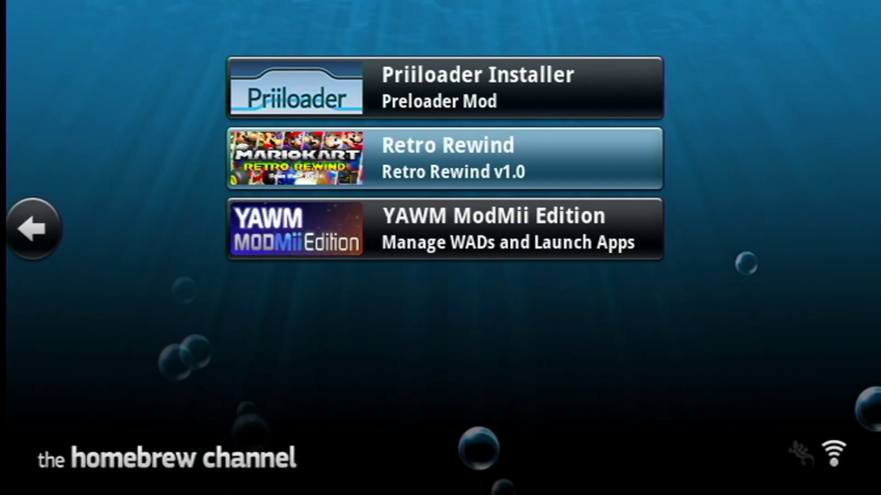
Load YAWM ModMii Edition from the Homebrew Channel app list.
{"action": "left_click", "coordinate": [445, 229]}
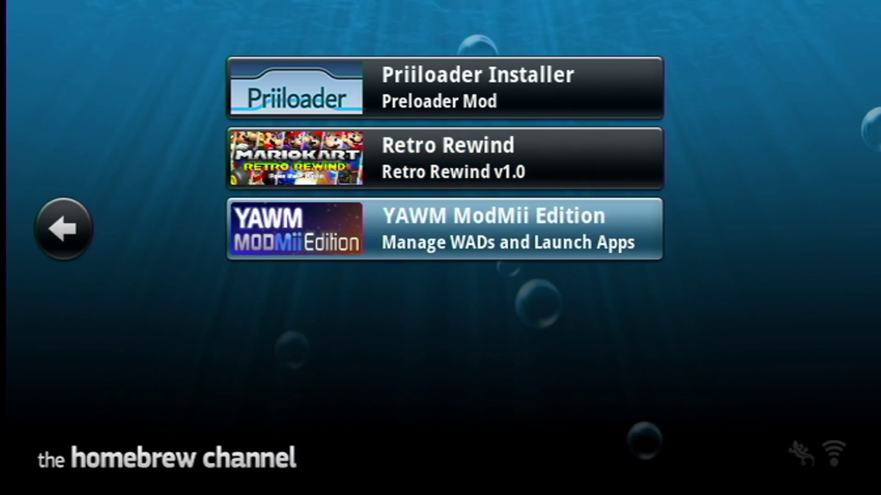
{"action": "key", "text": "Return"}
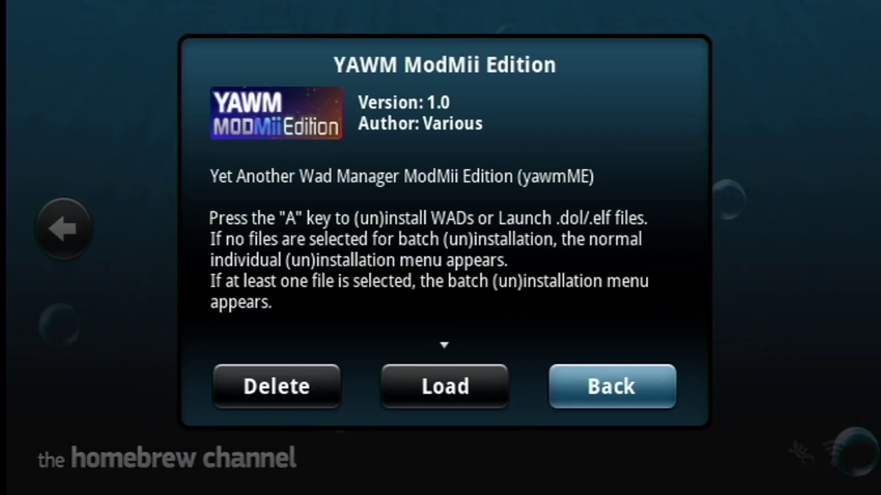
{"action": "key", "text": "Left"}
{"action": "key", "text": "Return"}
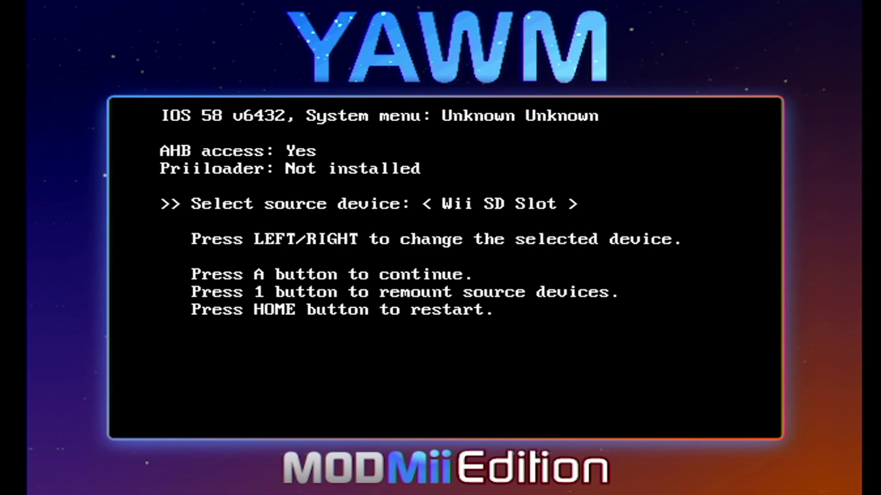
Install RetroRewindWIIU.wad from the Wii SD Slot's wad folder.
{"action": "key", "text": "Return"}
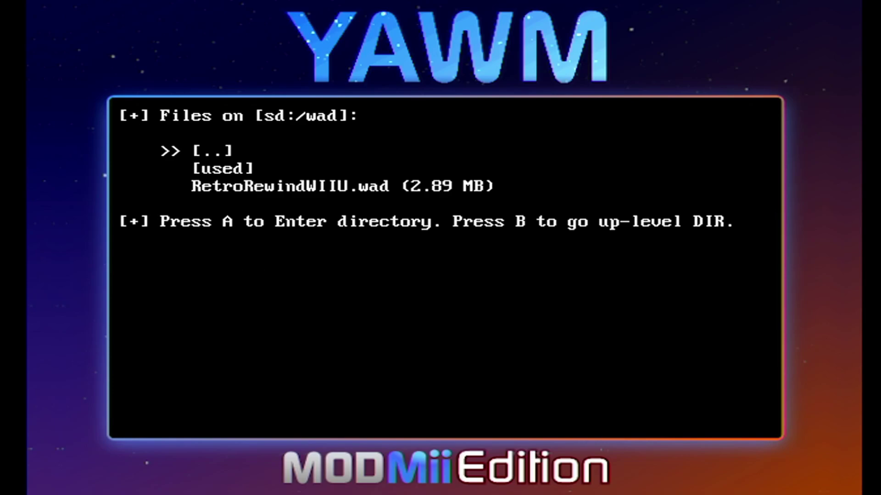
{"action": "key", "text": "Down"}
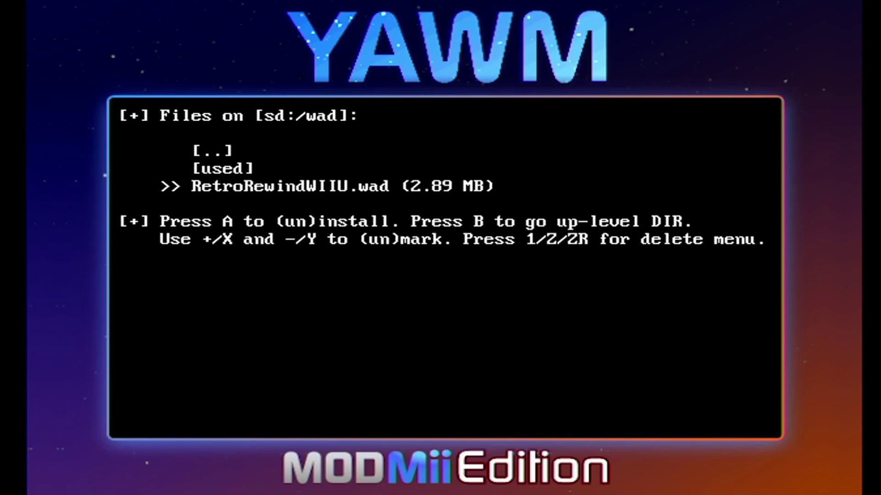
{"action": "key", "text": "Return"}
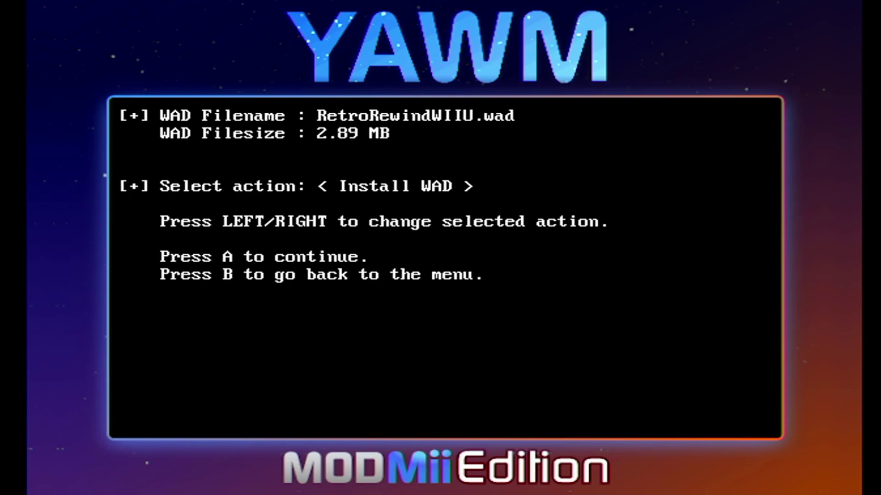
{"action": "key", "text": "Return"}
{"action": "key", "text": "Return"}
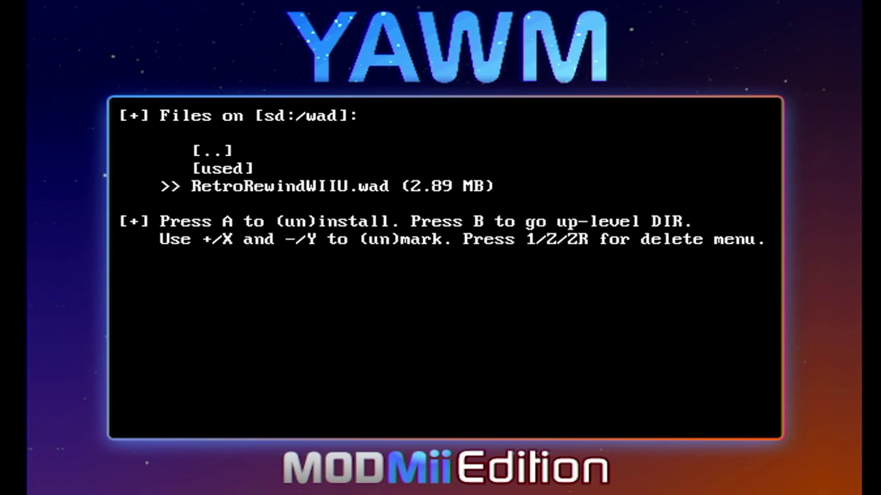
Leave the WAD manager and exit the Homebrew Channel to the Wii system menu.
{"action": "key", "text": "Escape"}
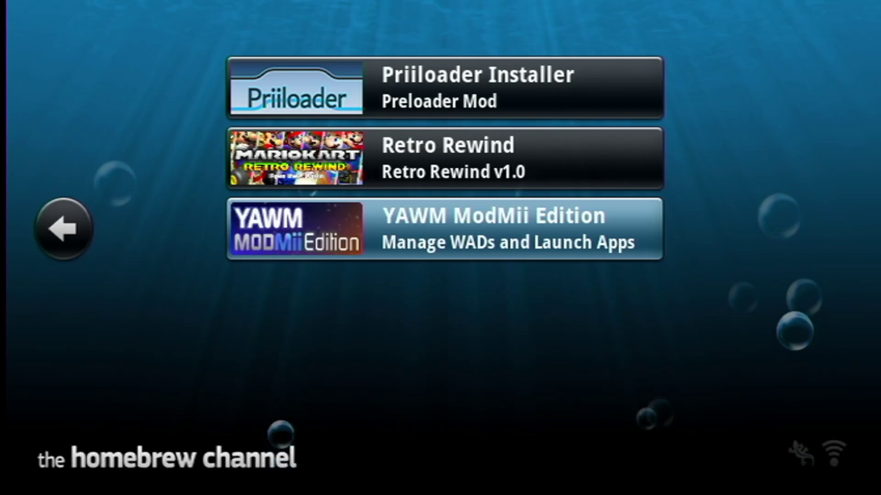
{"action": "key", "text": "Escape"}
{"action": "left_click", "coordinate": [552, 271]}
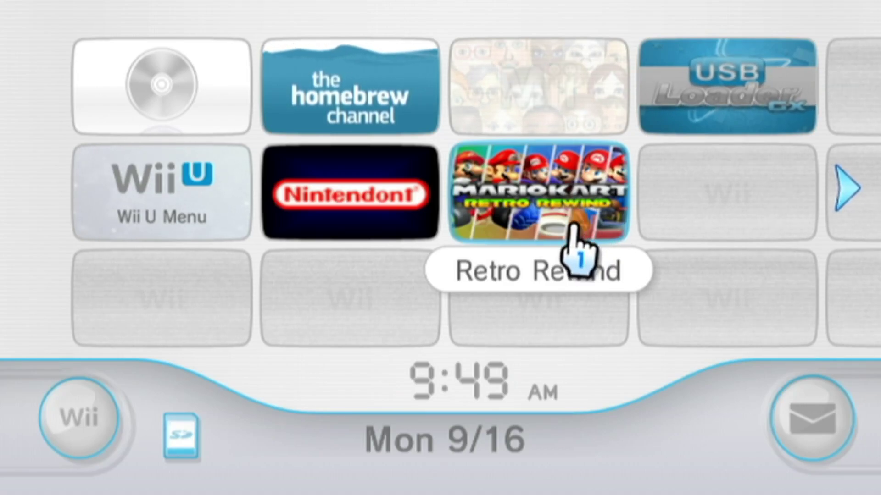
Check the new Retro Rewind channel's preview in the Wii Menu, then the Wii U Menu channel's.
{"action": "left_click", "coordinate": [576, 201]}
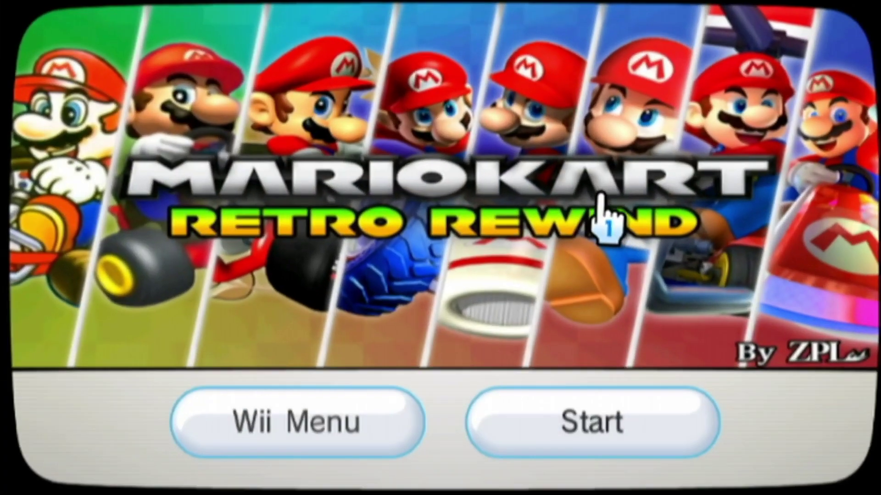
{"action": "key", "text": "Escape"}
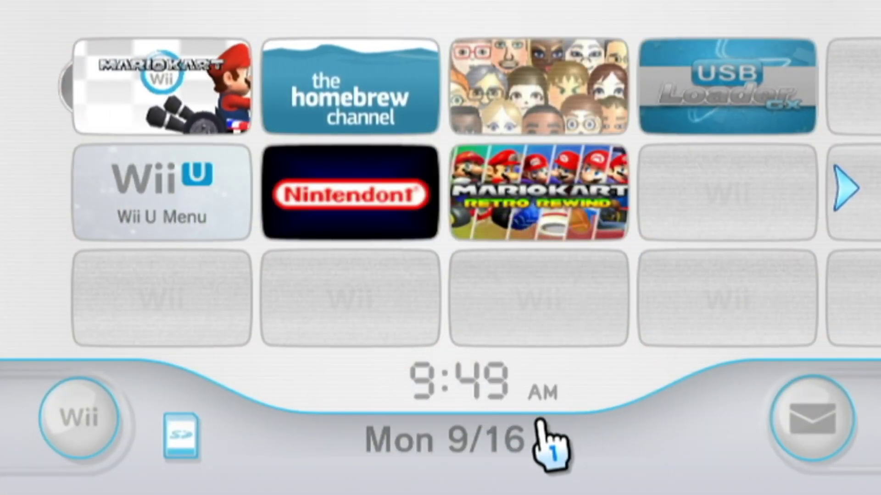
{"action": "left_click", "coordinate": [190, 202]}
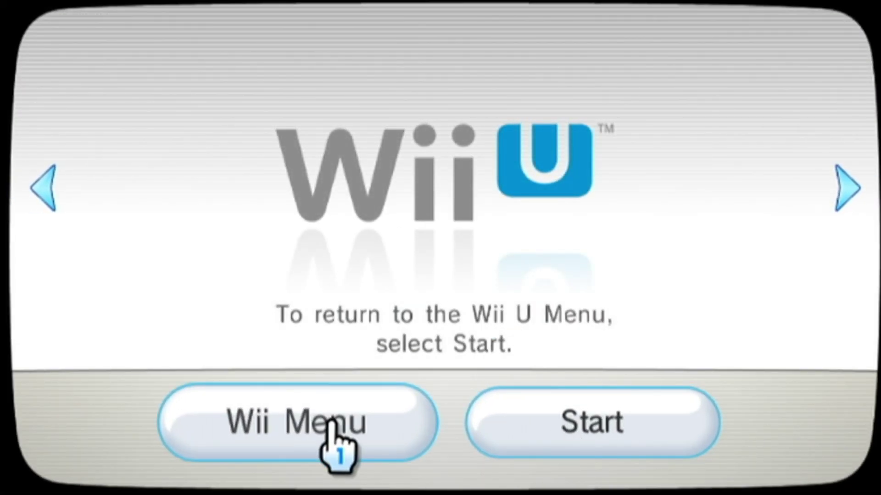
{"action": "left_click", "coordinate": [330, 419]}
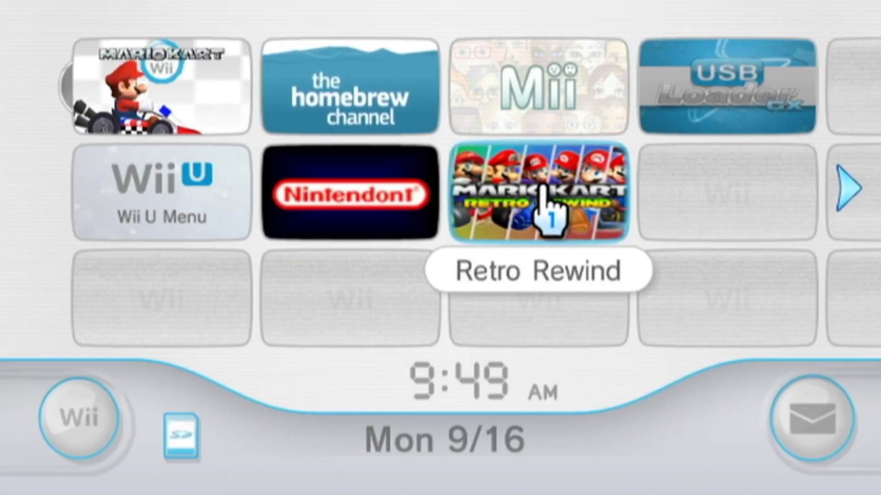
Switch back to the Wii U Menu and highlight the Retro Rewind tile.
{"action": "left_click", "coordinate": [248, 202]}
{"action": "left_click", "coordinate": [472, 346]}
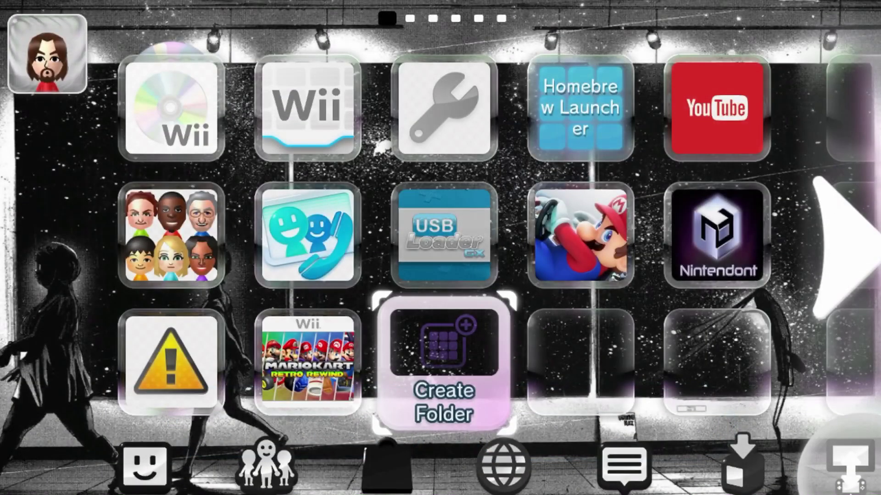
{"action": "key", "text": "Left"}
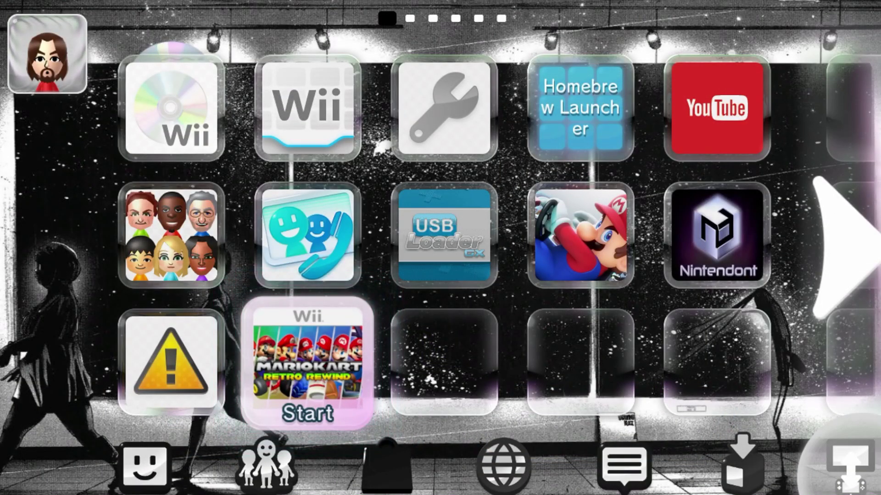
Start the Retro Rewind forwarder from its vWii tile to load the v6.0.21 launcher.
{"action": "key", "text": "Return"}
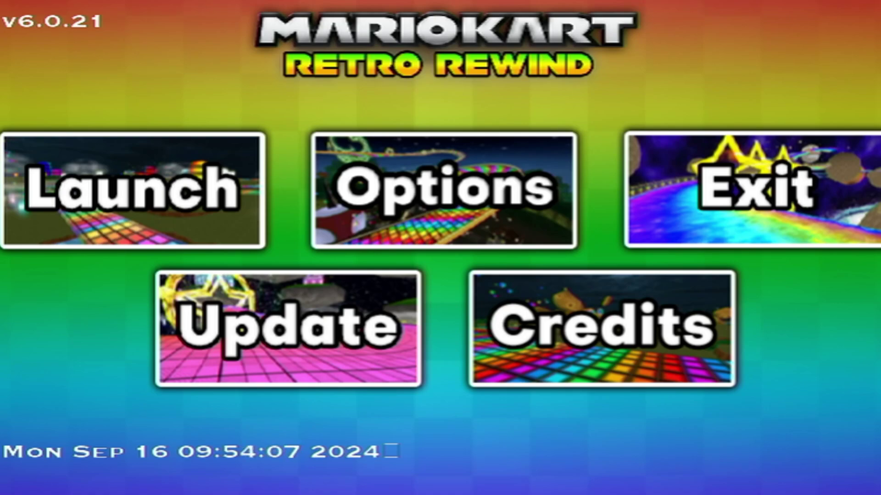
Launch Mario Kart with Retro Rewind and continue past the title screen to license selection.
{"action": "left_click", "coordinate": [133, 196]}
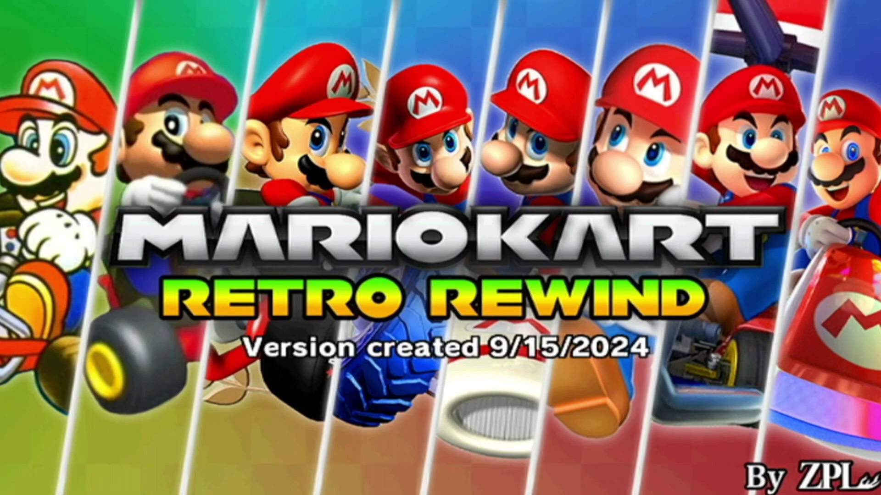
{"action": "key", "text": "Return"}
Pick a NEW license, start Retro WFC for 1 Player, and advance past the data-sharing notice.
{"action": "key", "text": "Return"}
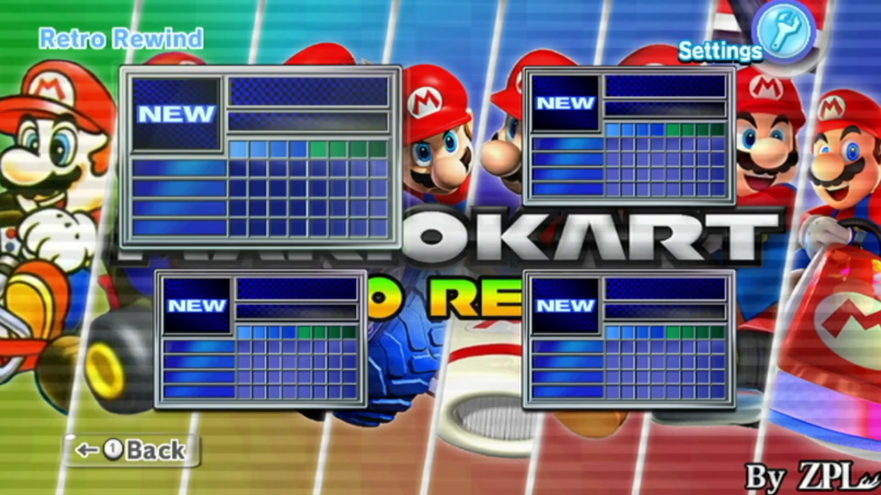
{"action": "key", "text": "Return"}
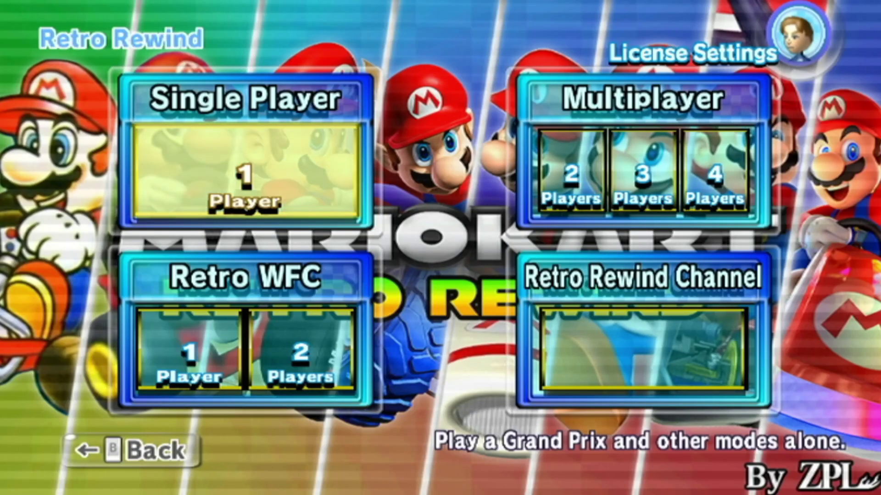
{"action": "key", "text": "Down"}
{"action": "key", "text": "Return"}
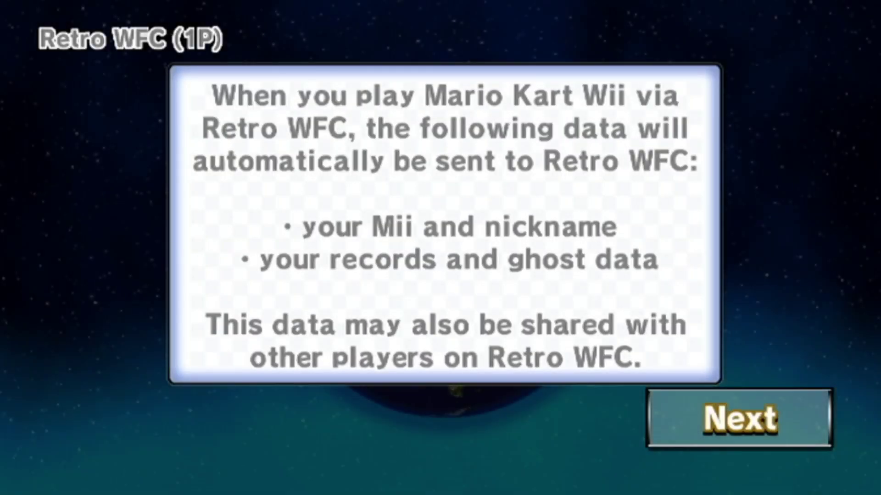
{"action": "key", "text": "Return"}
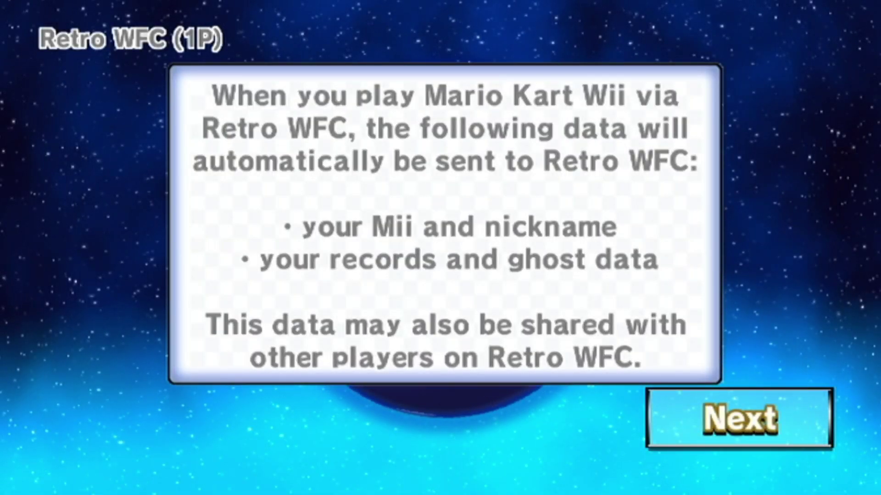